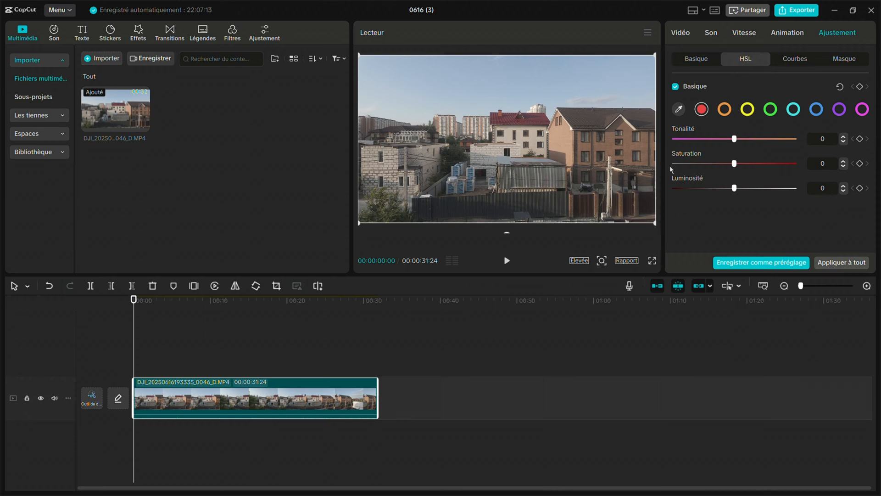
Step: Try out the saturation of the red range and the clip's overall saturation to compare them
drag(735, 163, 748, 192)
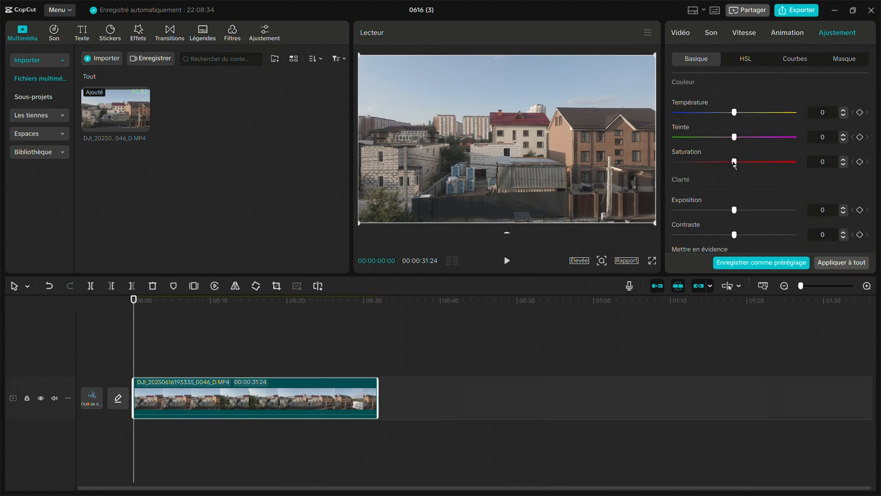
drag(734, 162, 730, 184)
click(745, 63)
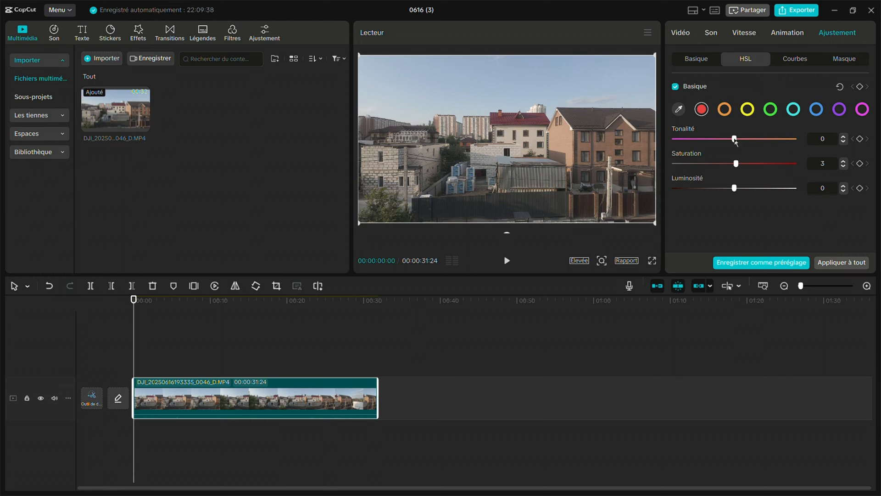
Step: Set the red range's saturation to 54 and luminosity to -50, and check the frame in full screen
mouse_move(735, 140)
mouse_down()
mouse_move(768, 140)
mouse_move(690, 166)
mouse_move(778, 161)
mouse_move(686, 170)
mouse_move(766, 162)
mouse_move(674, 160)
mouse_move(741, 161)
mouse_move(734, 158)
mouse_up()
mouse_move(737, 140)
mouse_down()
mouse_move(680, 146)
mouse_move(788, 150)
mouse_move(734, 146)
mouse_up()
mouse_move(737, 164)
mouse_down()
mouse_move(742, 181)
mouse_move(790, 191)
mouse_move(712, 185)
mouse_move(774, 186)
mouse_move(724, 193)
mouse_move(815, 172)
mouse_move(754, 177)
mouse_move(781, 188)
mouse_move(808, 182)
mouse_move(659, 172)
mouse_move(685, 180)
mouse_move(668, 178)
mouse_move(748, 173)
mouse_move(676, 169)
mouse_move(741, 175)
mouse_move(732, 177)
mouse_up()
drag(735, 166, 765, 170)
drag(733, 190, 702, 202)
click(653, 263)
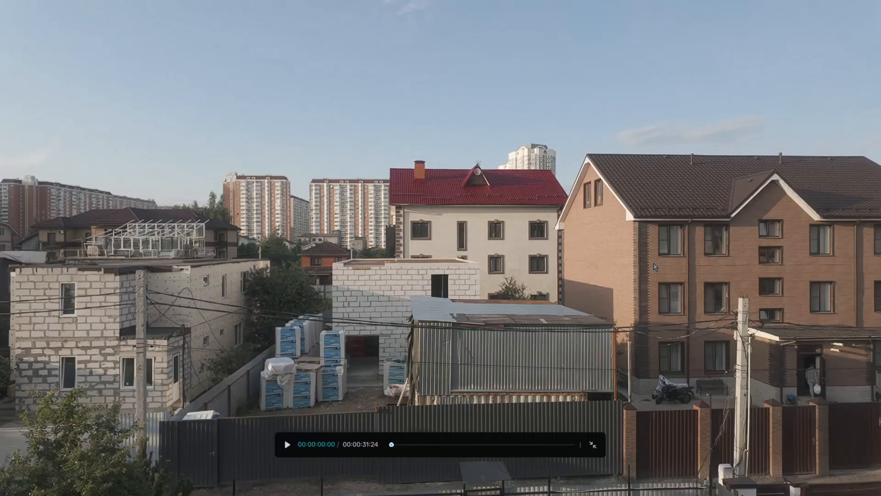
click(595, 449)
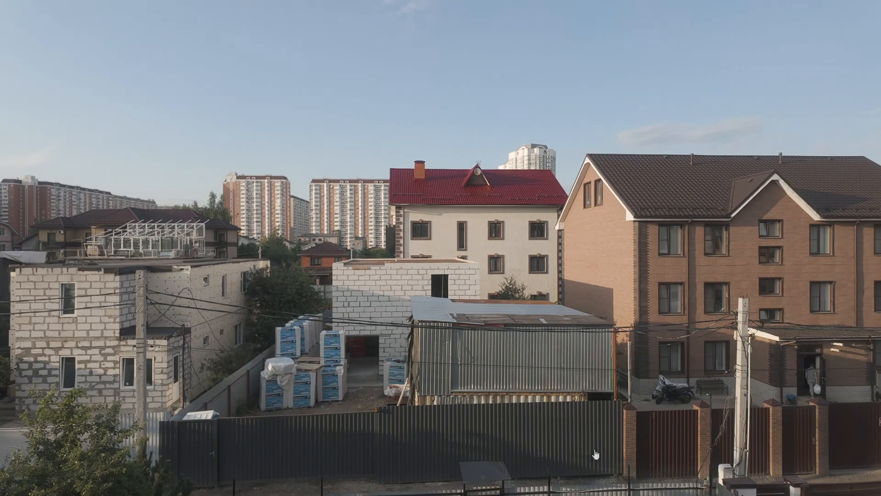
click(595, 454)
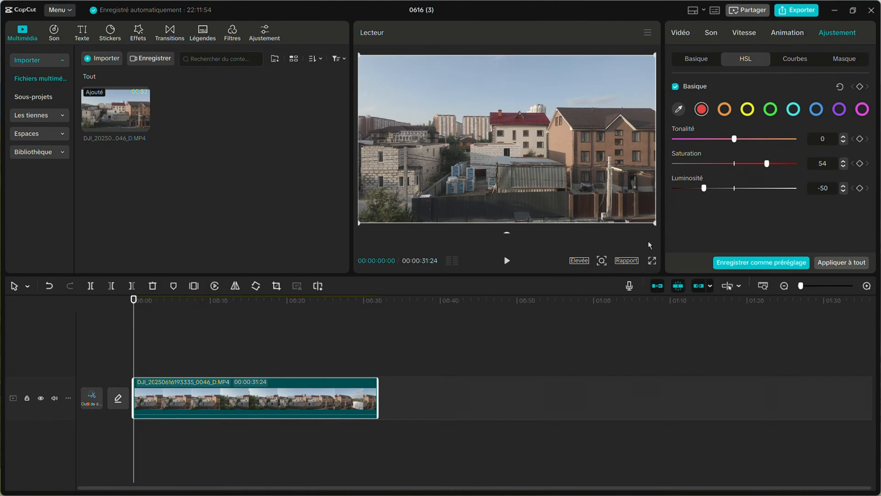
Step: Set the orange range's hue to 12 and saturation to 34
click(724, 109)
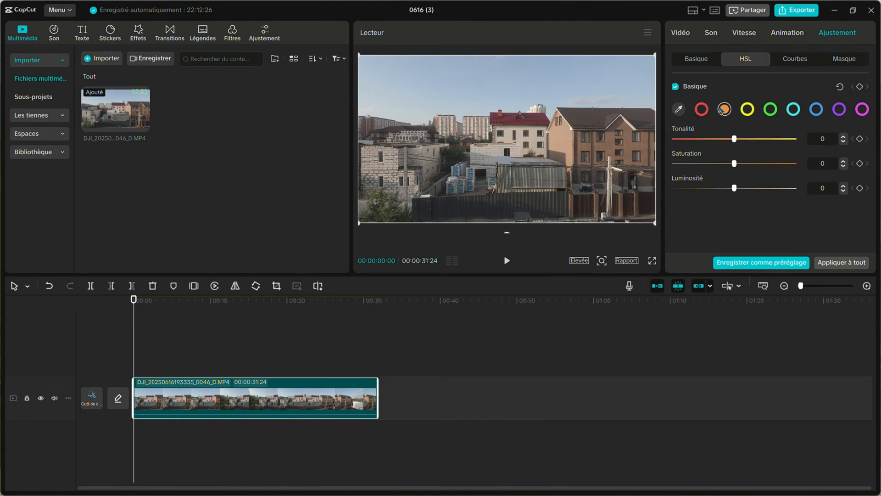
mouse_move(735, 140)
mouse_down()
mouse_move(795, 148)
mouse_move(764, 157)
mouse_move(716, 146)
mouse_move(777, 144)
mouse_move(722, 146)
mouse_move(759, 144)
mouse_move(735, 146)
mouse_move(750, 146)
mouse_move(741, 155)
mouse_up()
drag(735, 163, 735, 192)
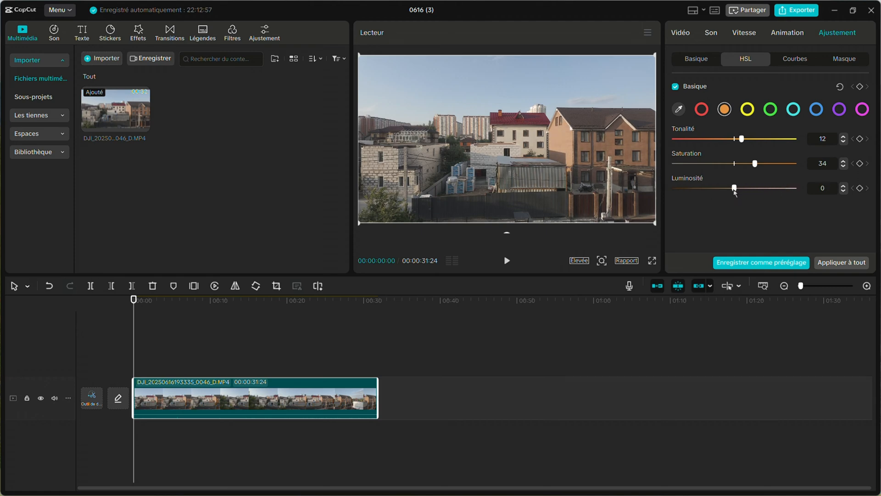
Step: Shift the yellow range's hue towards green and raise its saturation and luminosity
click(747, 114)
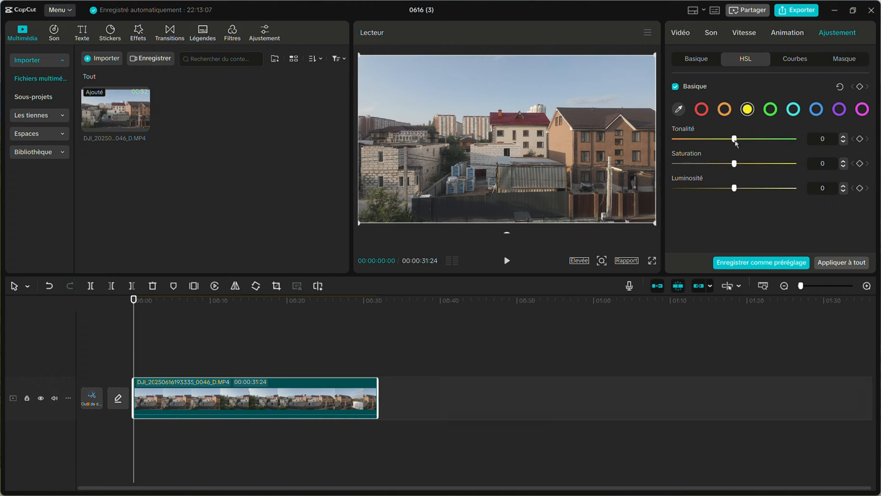
drag(760, 148, 734, 143)
drag(734, 139, 775, 155)
drag(736, 166, 794, 189)
drag(736, 206, 756, 198)
Step: Try hue shifts on the green and purple ranges, and undo the purple change
click(770, 110)
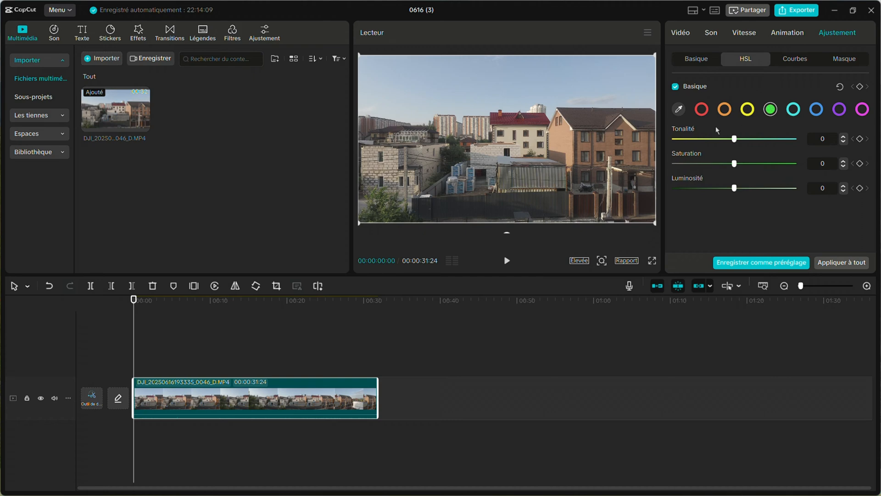
mouse_move(735, 139)
mouse_down()
mouse_move(708, 139)
mouse_move(734, 139)
mouse_up()
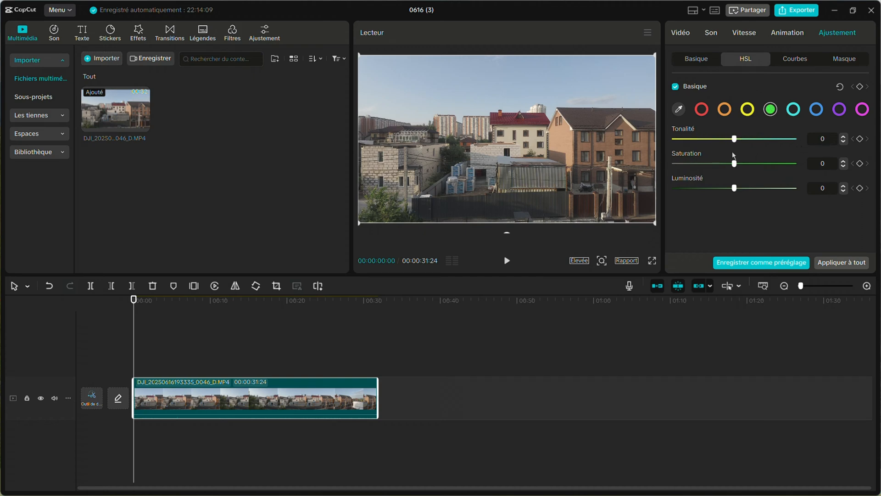
click(840, 108)
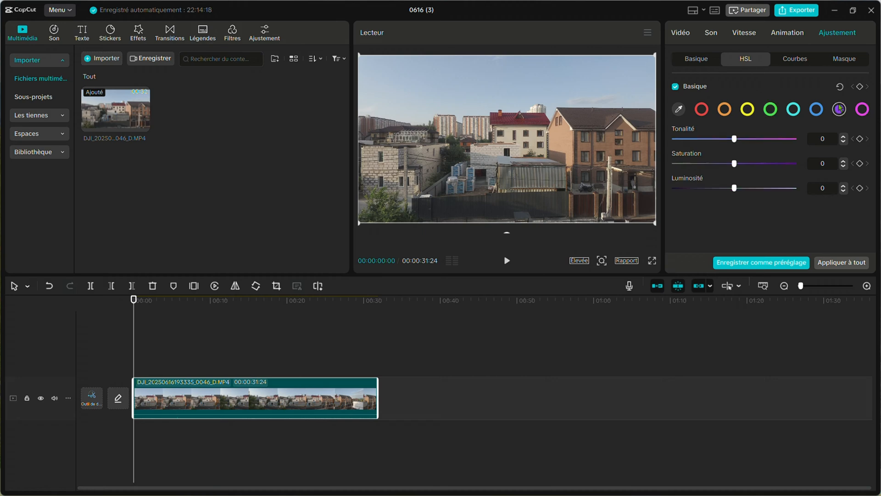
drag(785, 138, 723, 164)
key(ctrl+z)
Step: Set the blue range's saturation to 76 and luminosity to -45 to deepen the sky
click(819, 109)
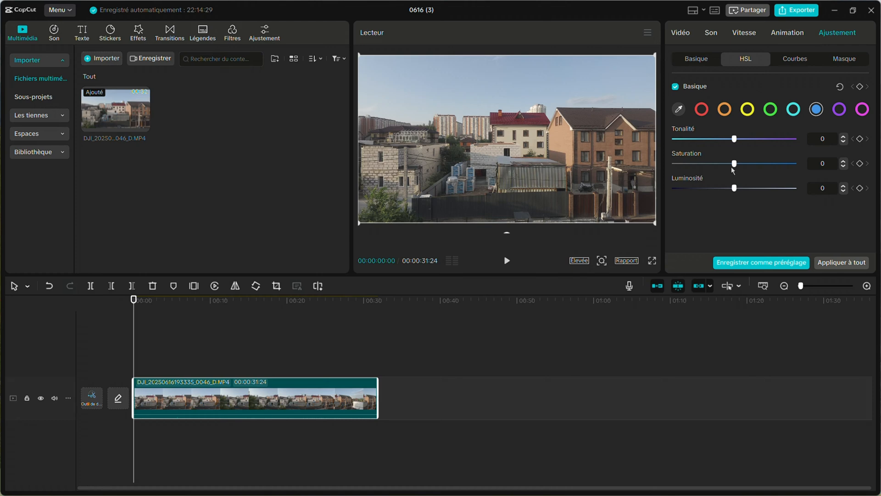
drag(734, 164, 778, 171)
drag(734, 189, 734, 211)
drag(737, 188, 705, 210)
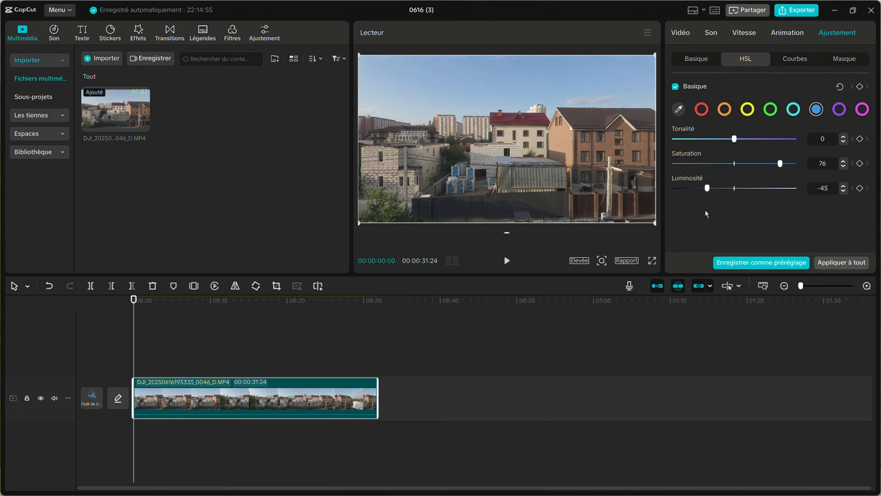
Step: Try the temperature and tint, set the clip's overall saturation to 16, and check the frame in full screen
click(698, 60)
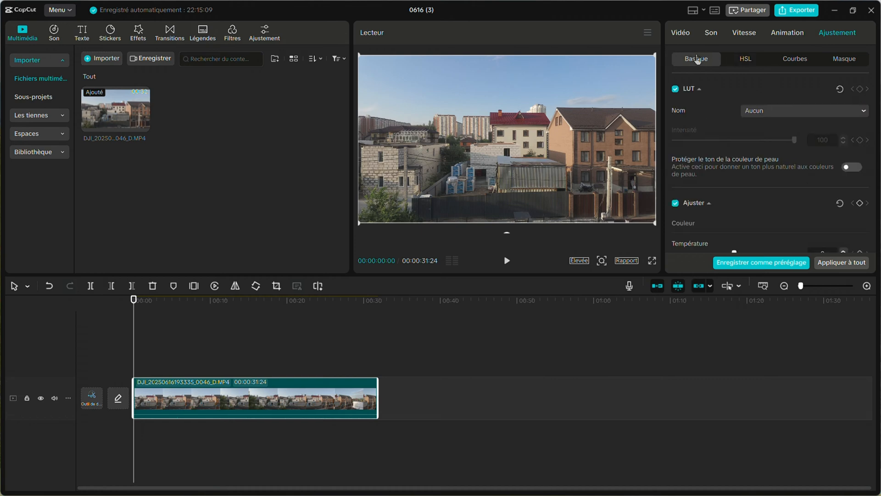
scroll(739, 145, down, 2)
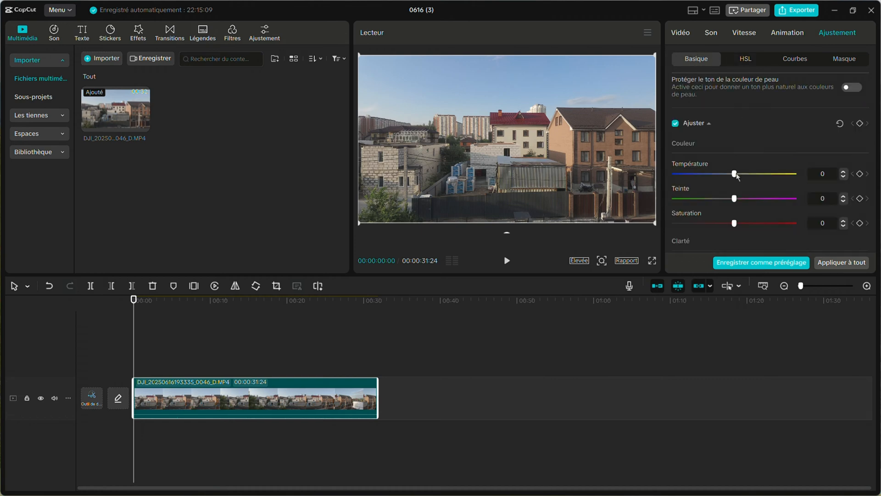
drag(735, 174, 734, 195)
mouse_move(735, 200)
mouse_down()
mouse_move(785, 201)
mouse_move(710, 200)
mouse_move(794, 201)
mouse_move(734, 202)
mouse_move(788, 210)
mouse_move(736, 214)
mouse_up()
scroll(736, 214, down, 4)
scroll(733, 125, up, 2)
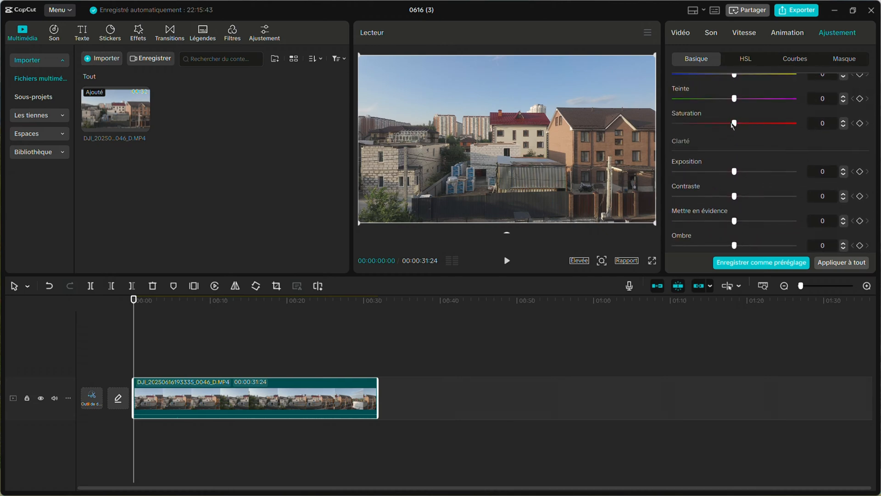
drag(733, 126, 751, 135)
click(652, 261)
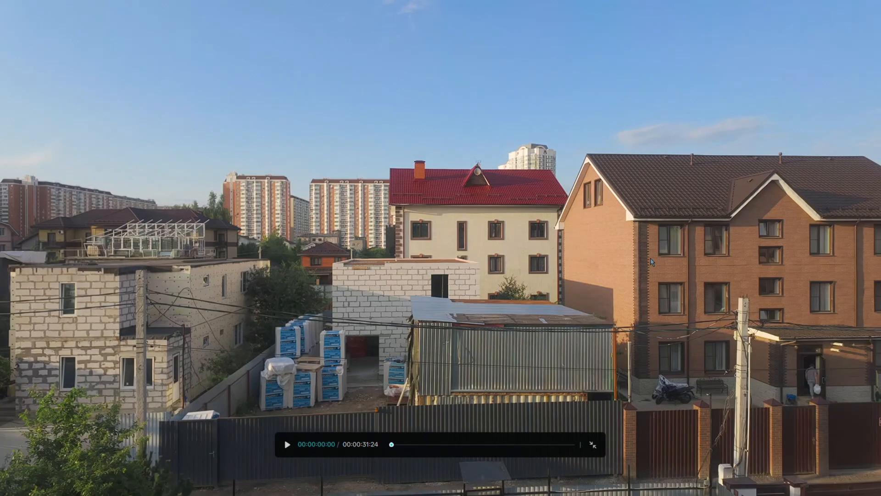
click(592, 446)
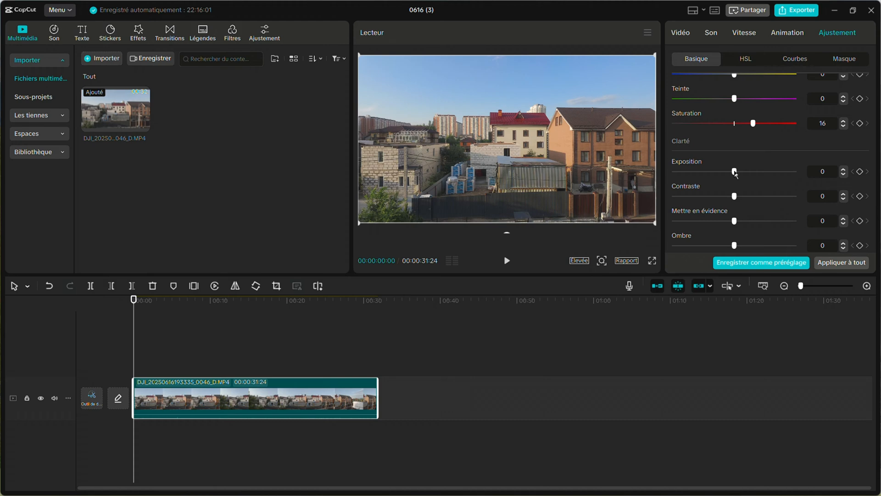
Step: Set the clip's exposure to -4 and contrast to 21, and check the frame in full screen
mouse_move(734, 173)
mouse_down()
mouse_move(746, 172)
mouse_move(714, 172)
mouse_move(737, 177)
mouse_move(716, 181)
mouse_move(727, 185)
mouse_up()
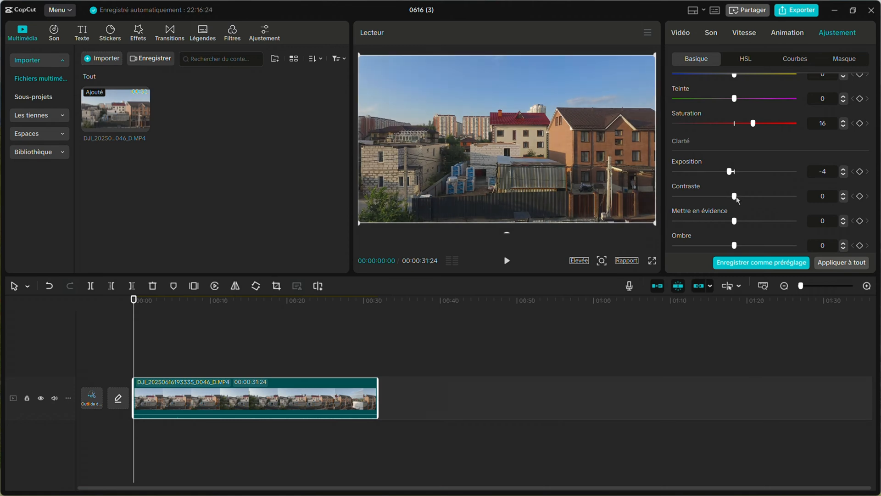
drag(735, 196, 756, 202)
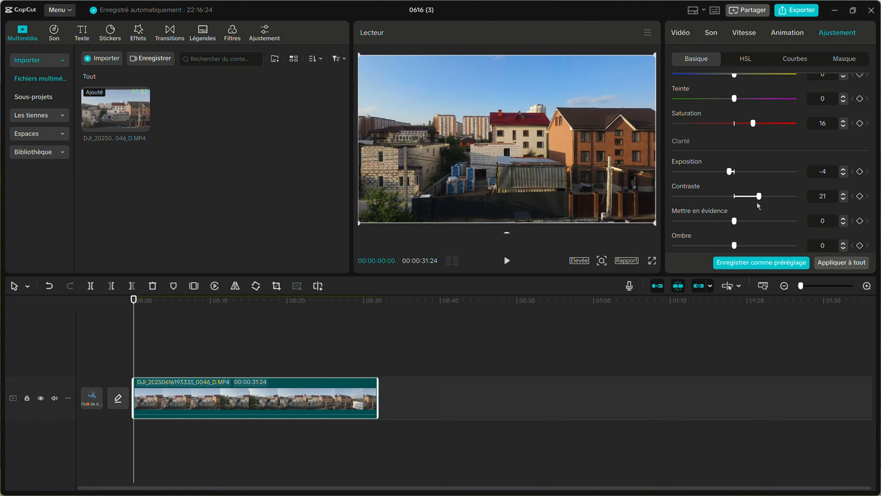
click(652, 261)
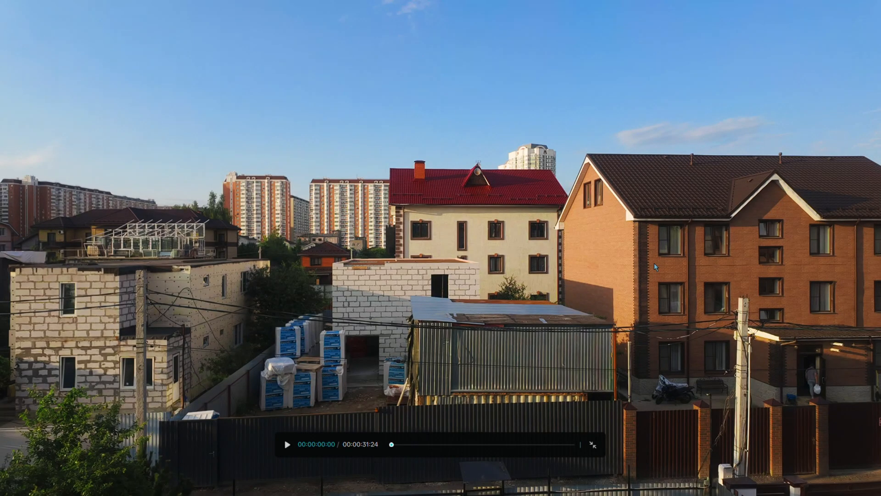
click(593, 444)
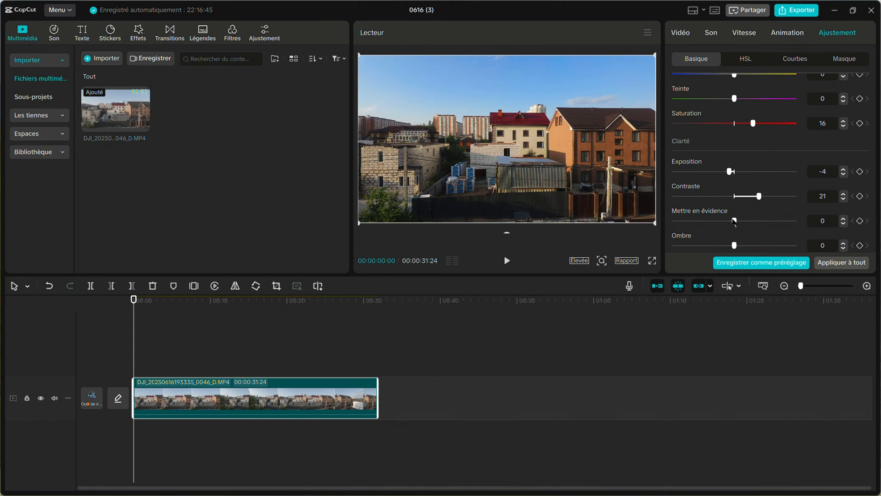
Step: Try the highlights, set the shadows (Ombre) to -11, and check the frame in full screen
mouse_move(735, 222)
mouse_down()
mouse_move(771, 216)
mouse_move(711, 226)
mouse_move(736, 222)
mouse_move(715, 229)
mouse_move(732, 235)
mouse_move(707, 235)
mouse_move(740, 234)
mouse_move(714, 227)
mouse_move(743, 230)
mouse_move(694, 231)
mouse_move(768, 230)
mouse_move(734, 232)
mouse_up()
scroll(734, 231, down, 3)
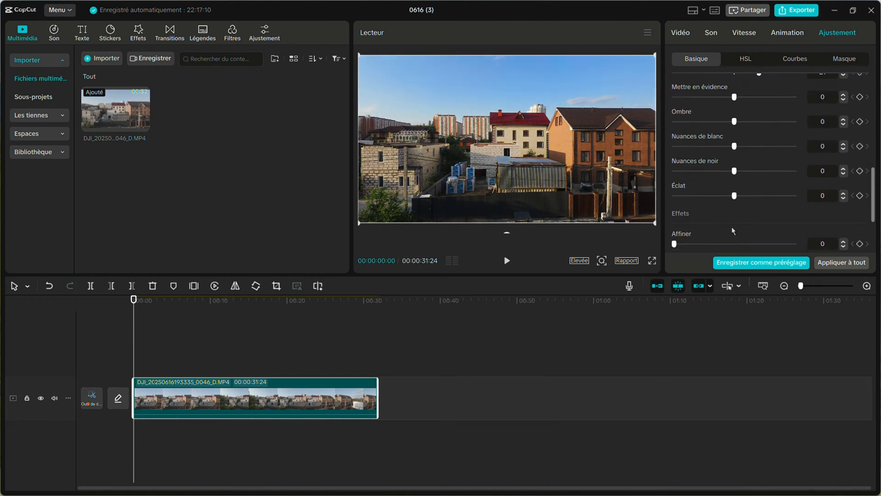
drag(735, 121, 720, 146)
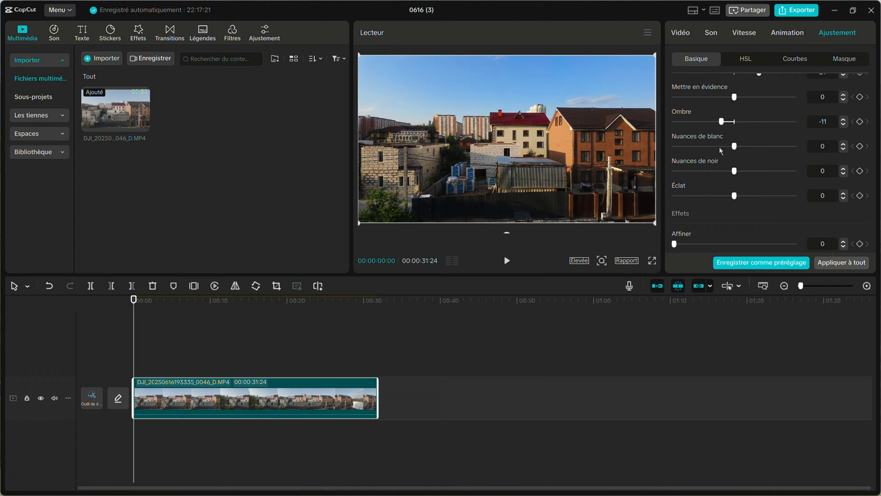
click(652, 260)
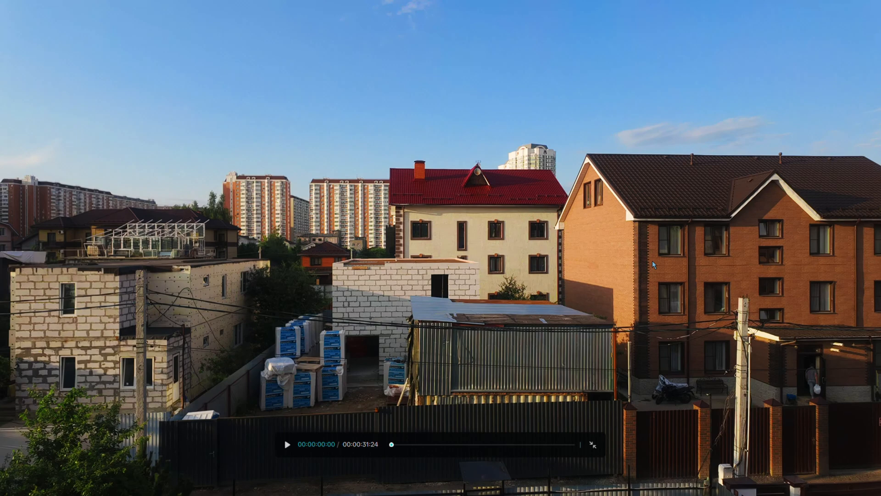
click(592, 445)
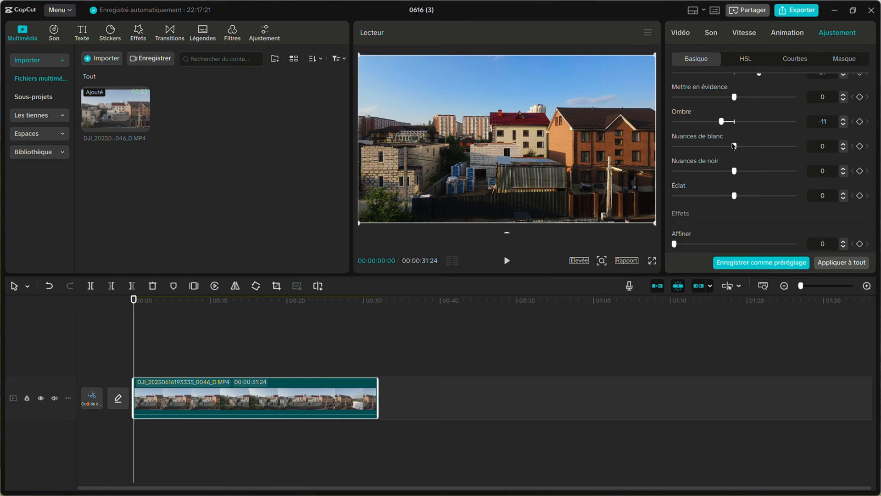
Step: Set the whites (Nuances de blanc) to 5 and the brilliance (Éclat) to -13, with a full-screen check between them
mouse_move(735, 146)
mouse_down()
mouse_move(679, 146)
mouse_move(794, 150)
mouse_move(681, 146)
mouse_move(744, 150)
mouse_move(722, 153)
mouse_move(736, 155)
mouse_up()
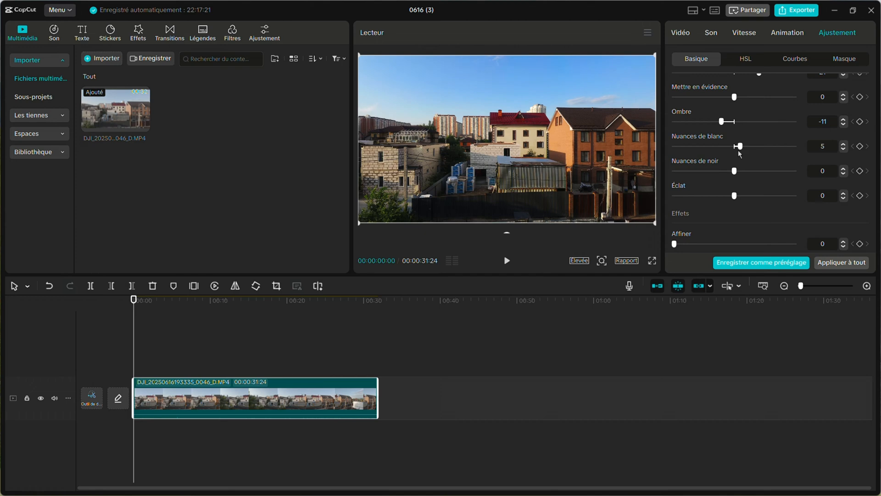
click(654, 261)
click(592, 446)
drag(735, 172, 734, 199)
mouse_move(734, 199)
mouse_down()
mouse_move(706, 199)
mouse_move(732, 198)
mouse_move(718, 198)
mouse_up()
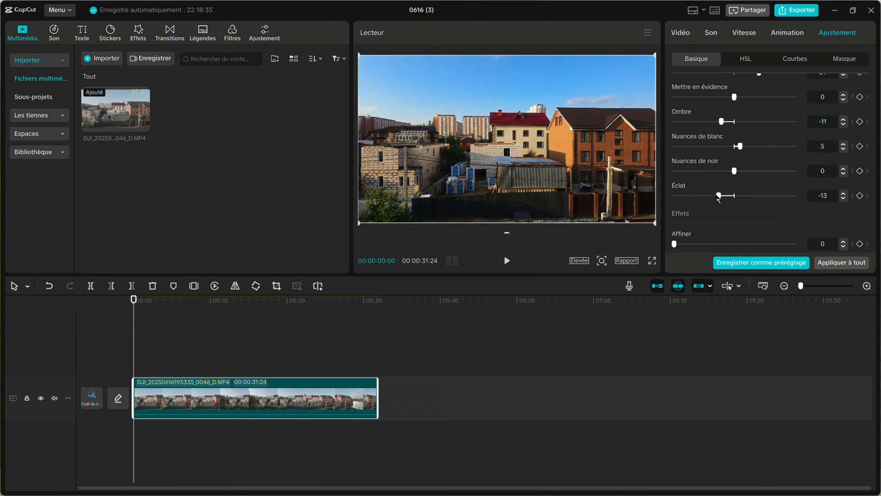
Step: Set the sharpening (Affiner) to 9 and the clarity (Clarté) to 28, and check the frame in full screen
scroll(718, 196, down, 2)
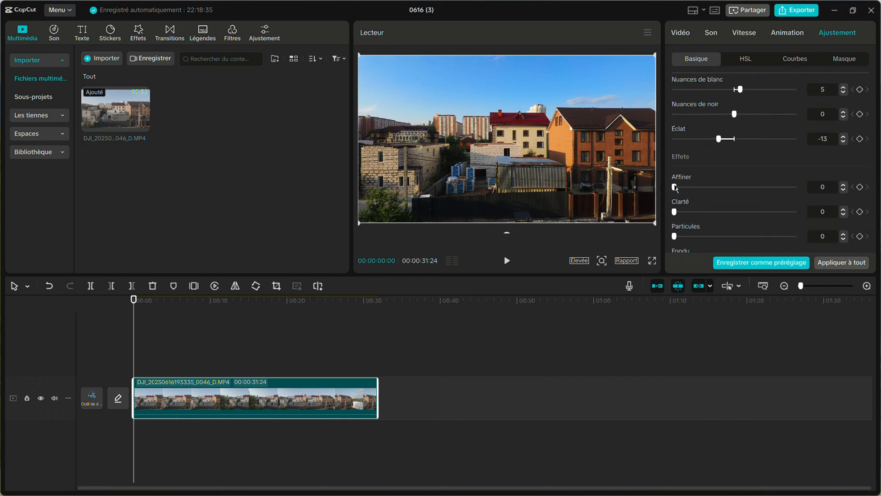
mouse_move(676, 188)
mouse_down()
mouse_move(711, 189)
mouse_move(659, 197)
mouse_move(689, 198)
mouse_move(673, 195)
mouse_up()
drag(674, 195, 687, 194)
drag(675, 212, 707, 223)
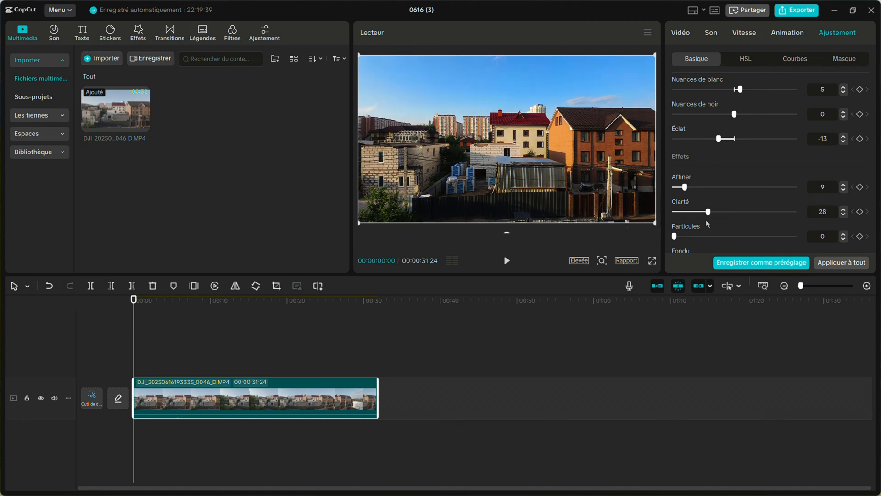
click(651, 261)
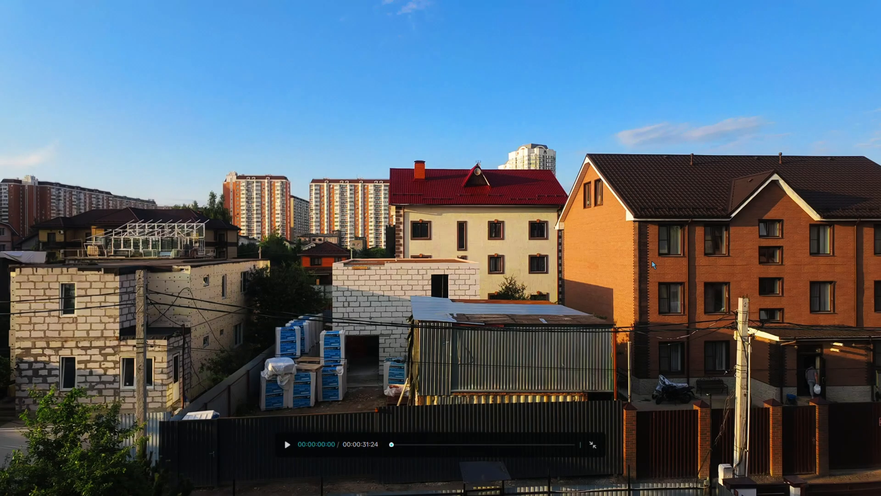
click(594, 445)
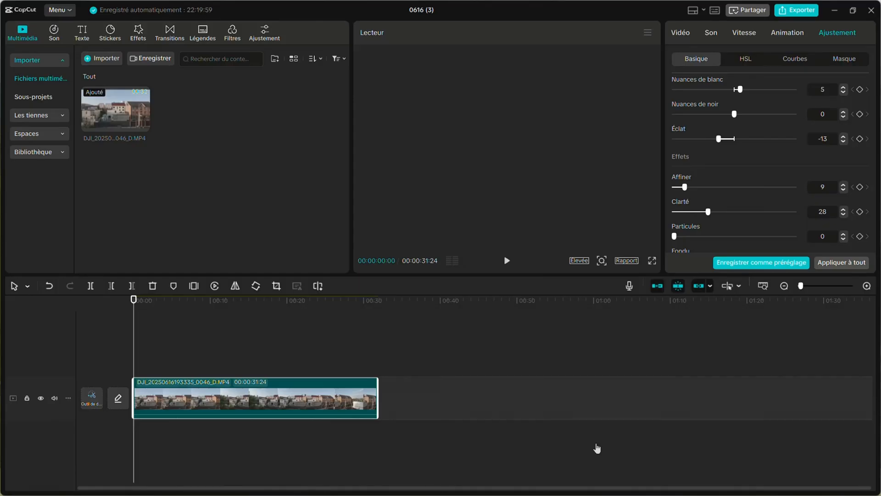
Step: Set the grain (Particules) to 72 and check the effect in full screen
scroll(681, 246, down, 1)
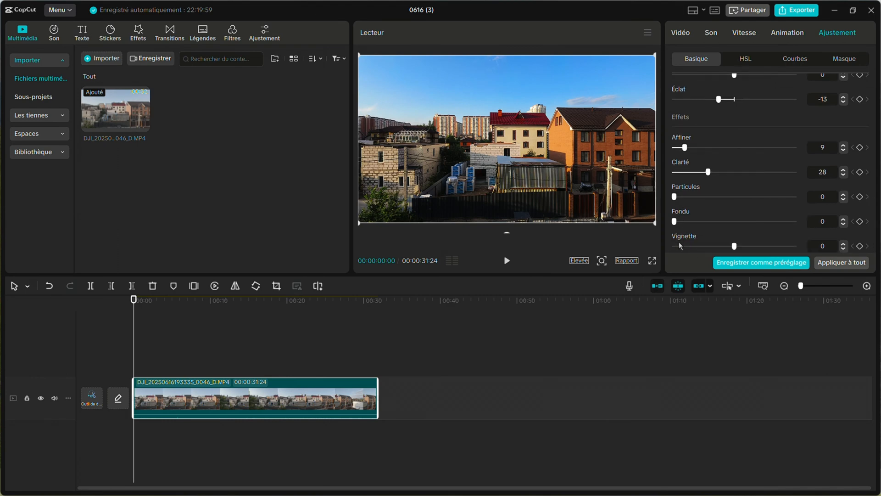
drag(674, 197, 761, 197)
click(653, 260)
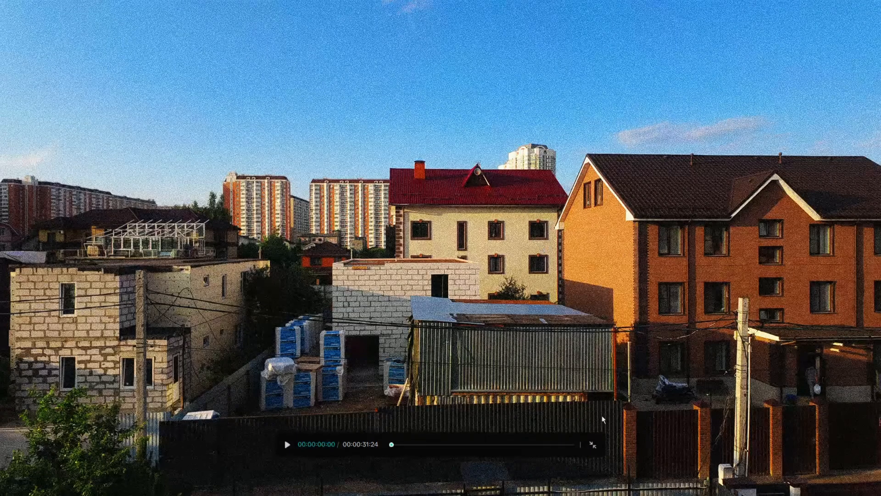
click(591, 451)
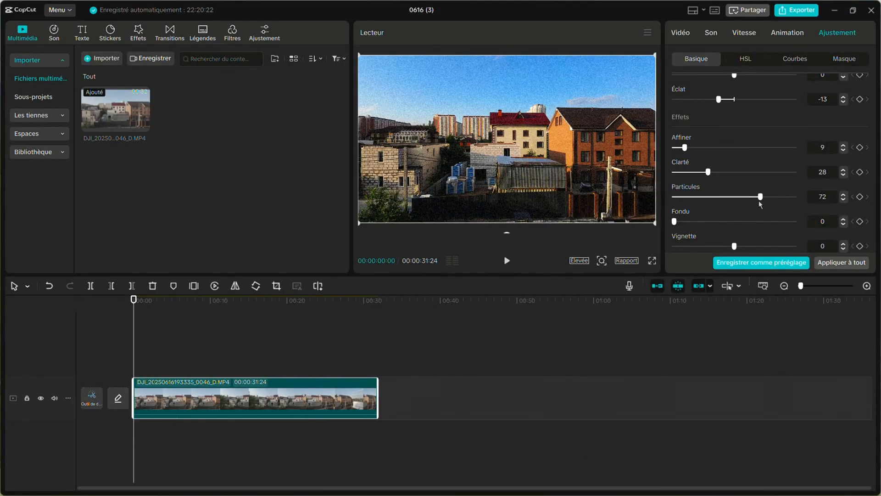
Step: Reset the grain (Particules) to 0 and check the frame in full screen
drag(744, 200, 626, 219)
click(651, 261)
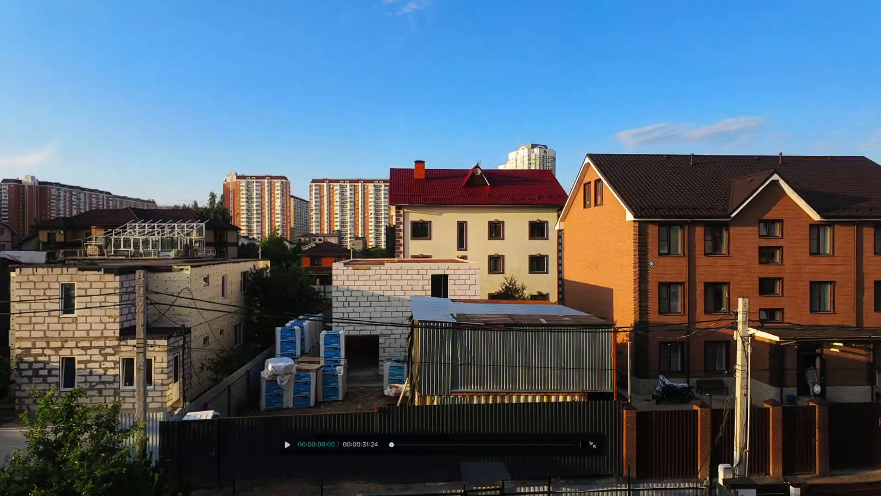
click(593, 445)
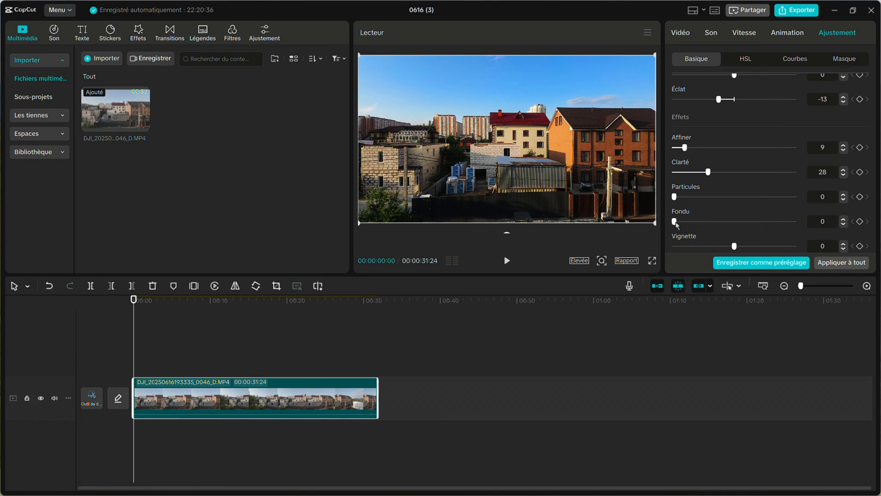
Step: Try the fade (Fondu) and vignette settings on the clip and check the frame in full screen
mouse_move(675, 222)
mouse_down()
mouse_move(753, 222)
mouse_move(673, 225)
mouse_up()
mouse_move(735, 246)
mouse_down()
mouse_move(684, 250)
mouse_move(795, 262)
mouse_move(707, 265)
mouse_move(790, 263)
mouse_move(735, 255)
mouse_up()
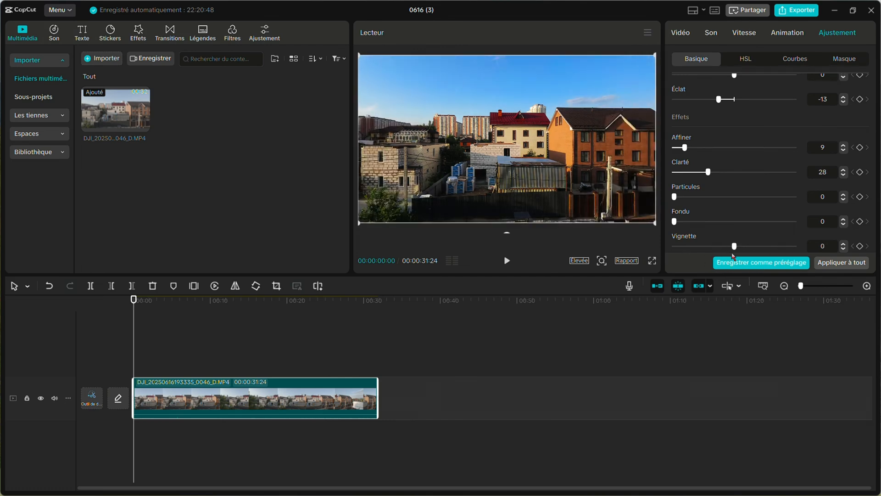
click(653, 263)
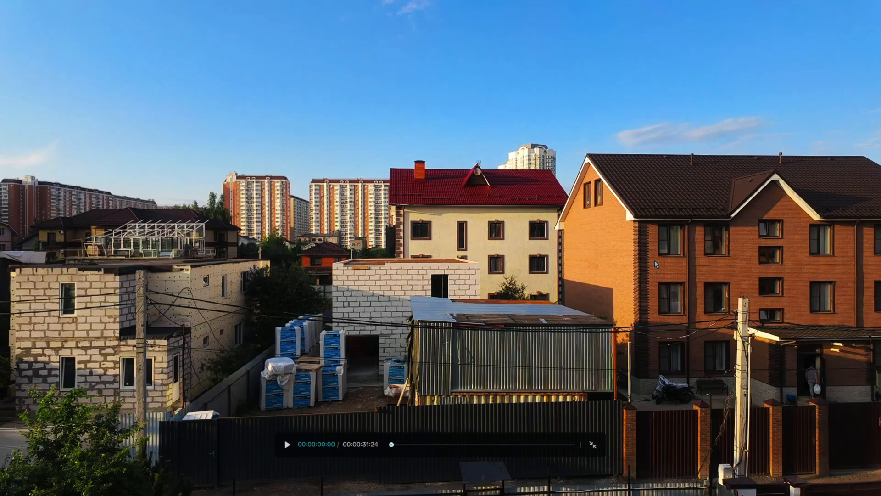
click(592, 444)
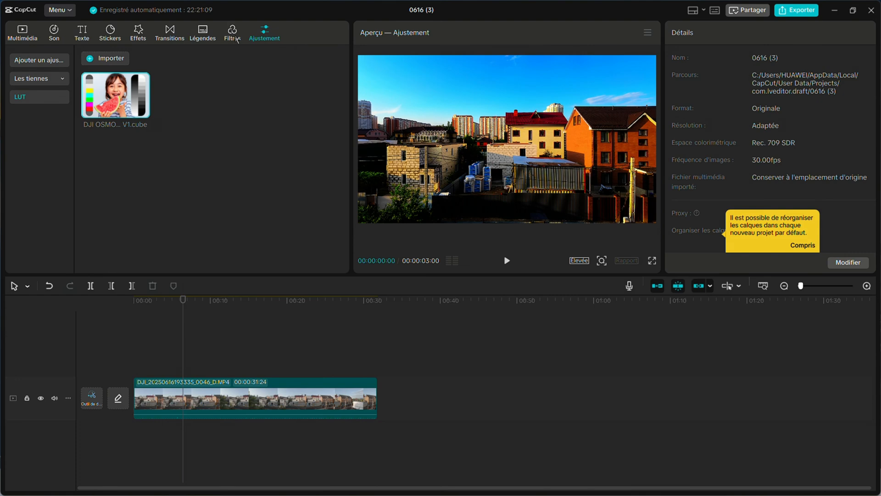
Step: Browse the filter library (Filtres) and preview the Badbunny, Lueur and Effacer filters
click(238, 40)
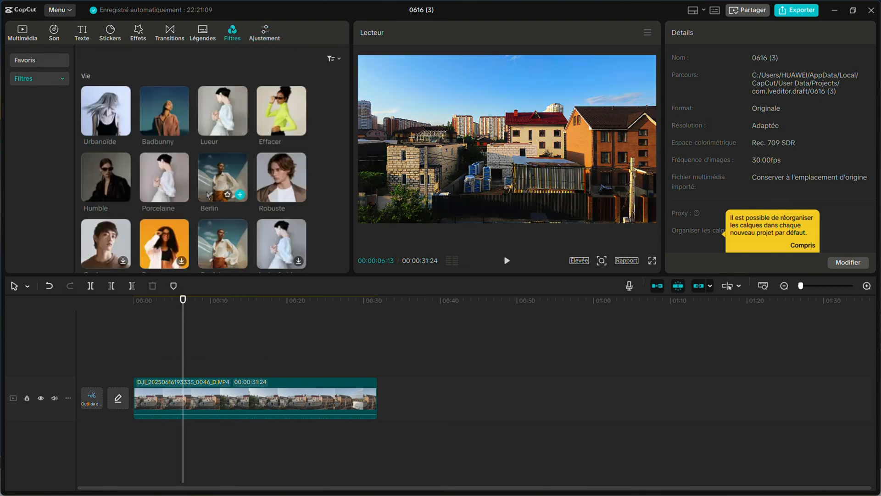
scroll(207, 195, down, 10)
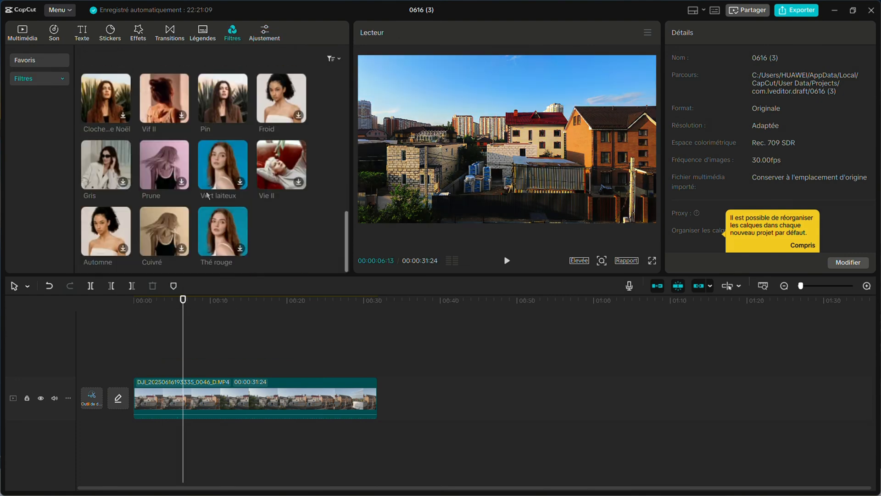
scroll(207, 195, up, 10)
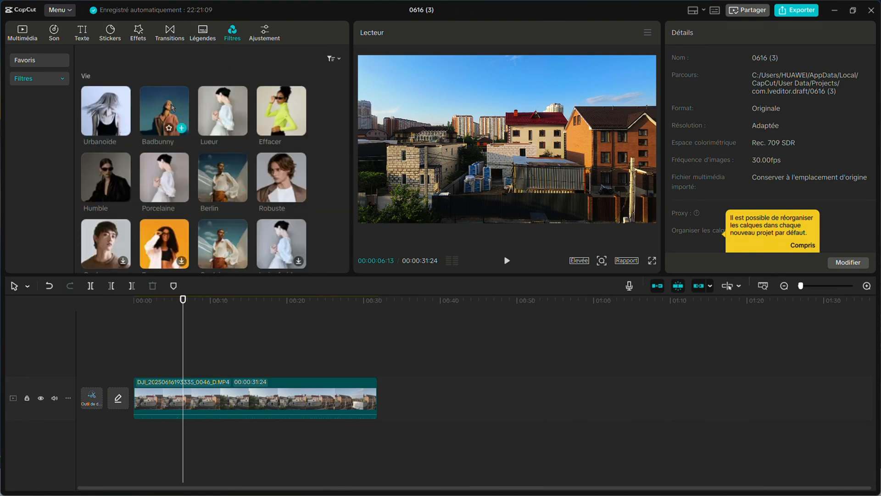
click(171, 108)
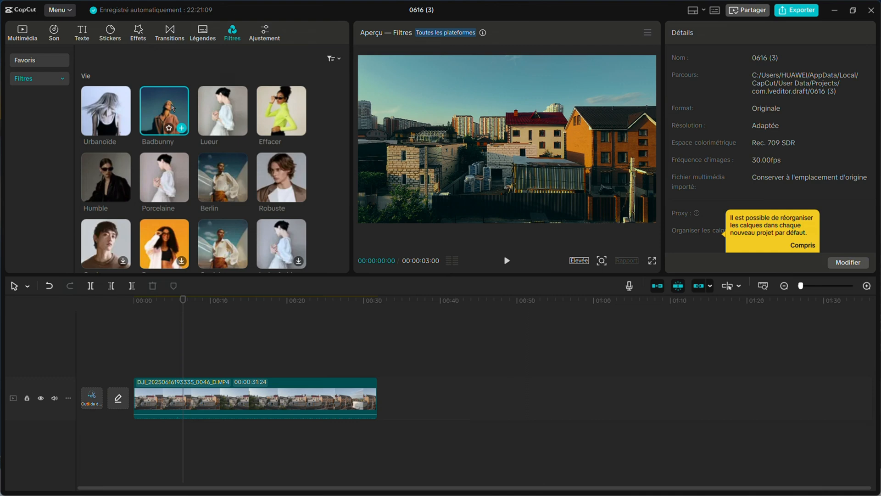
click(218, 110)
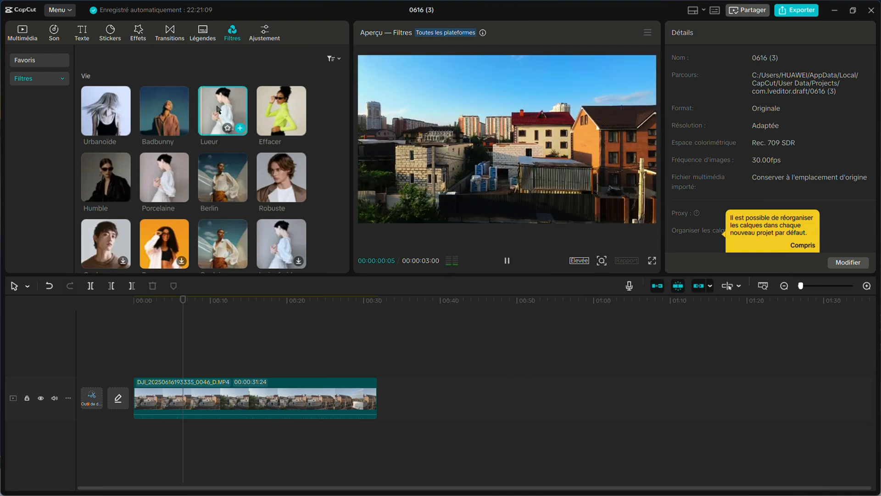
click(277, 111)
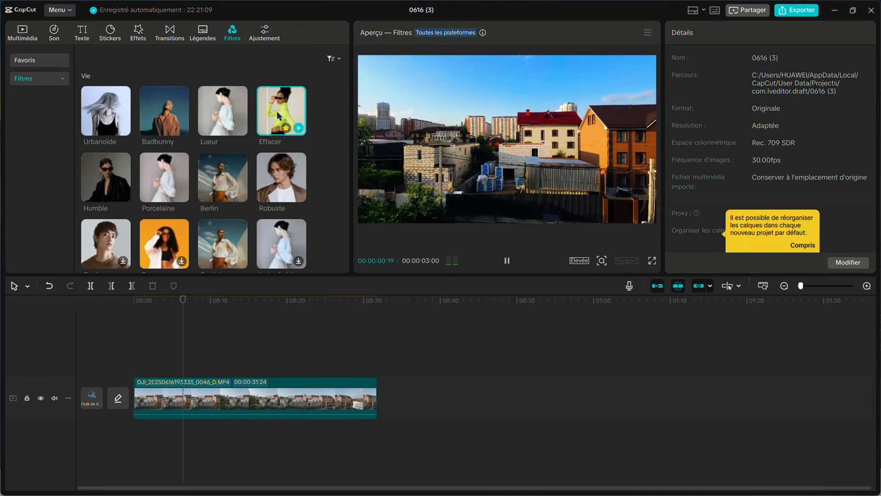
Step: Add the Badbunny filter at 00:00:06:13 with an intensity of 79 and check it in full screen
click(166, 110)
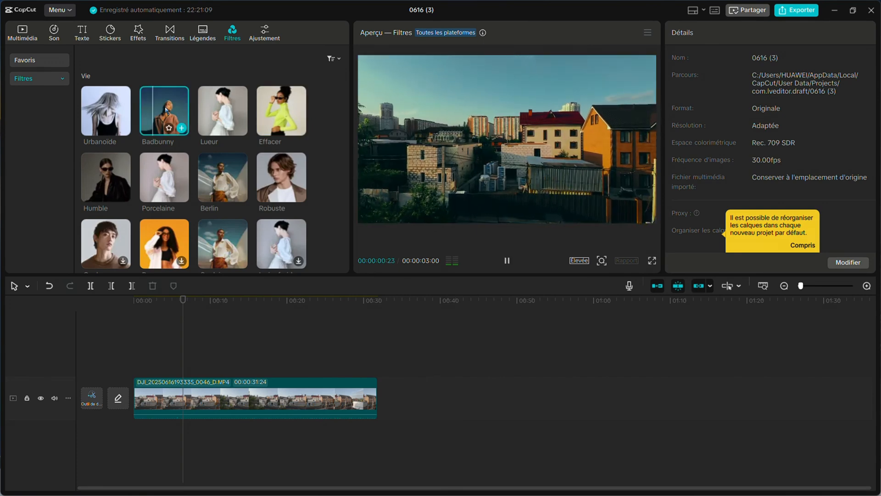
click(182, 129)
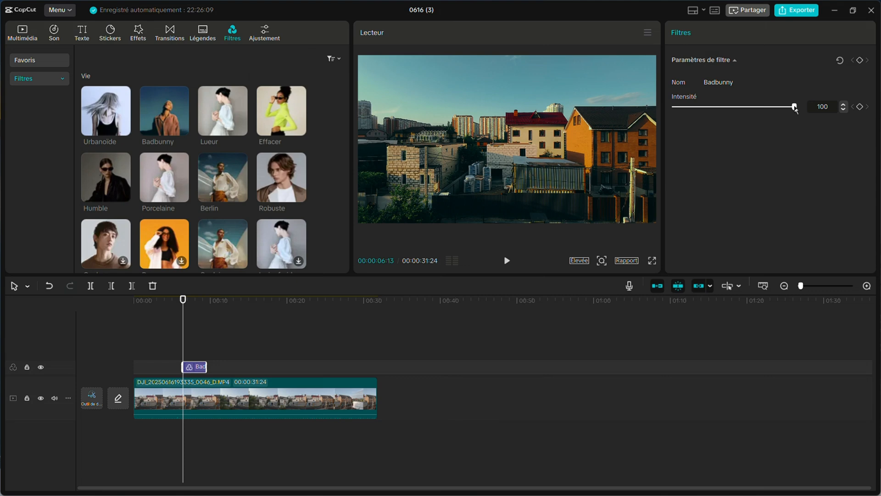
drag(795, 109, 770, 120)
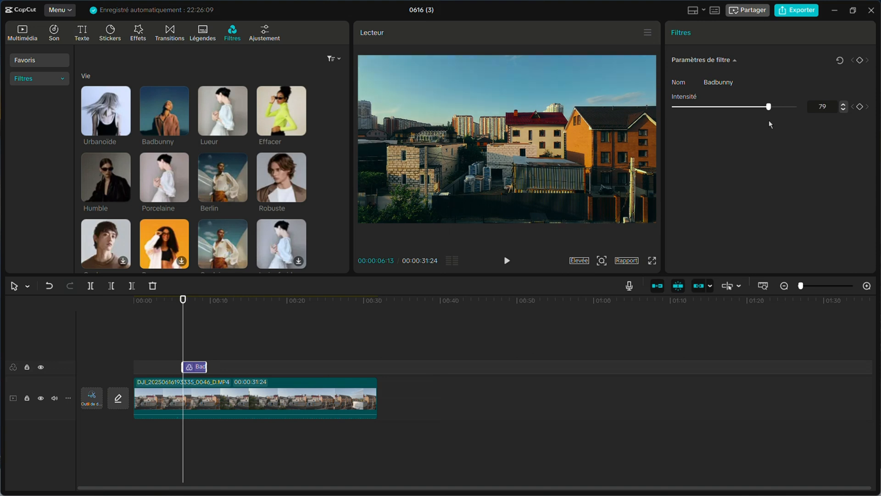
click(652, 260)
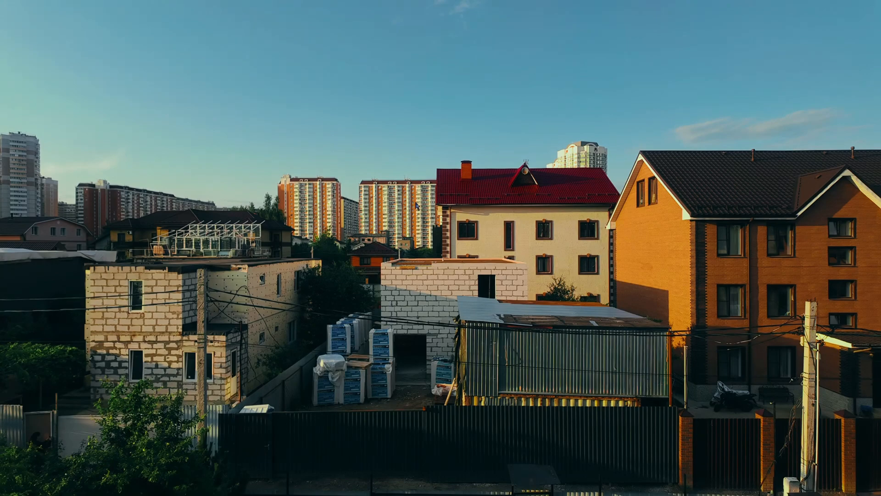
mouse_move(592, 430)
click(593, 447)
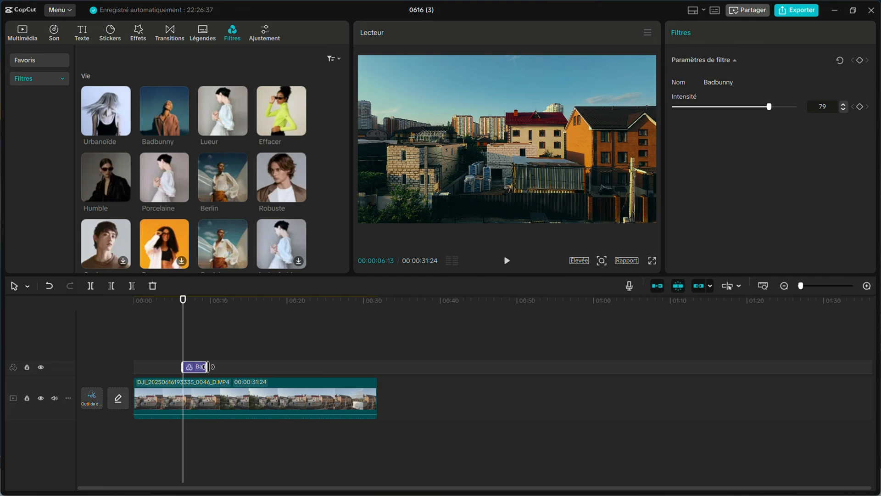
Step: Compare frames with and without the Badbunny filter, and extend it on the timeline to cover the whole drone clip
click(164, 340)
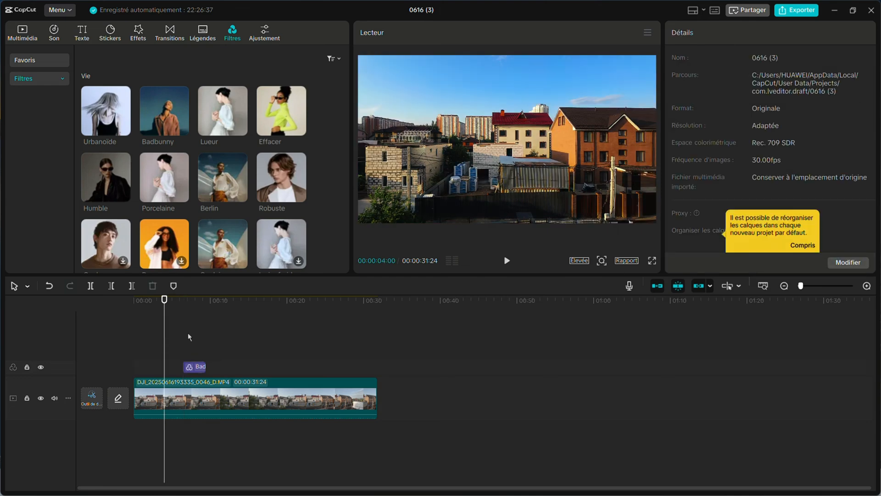
click(188, 338)
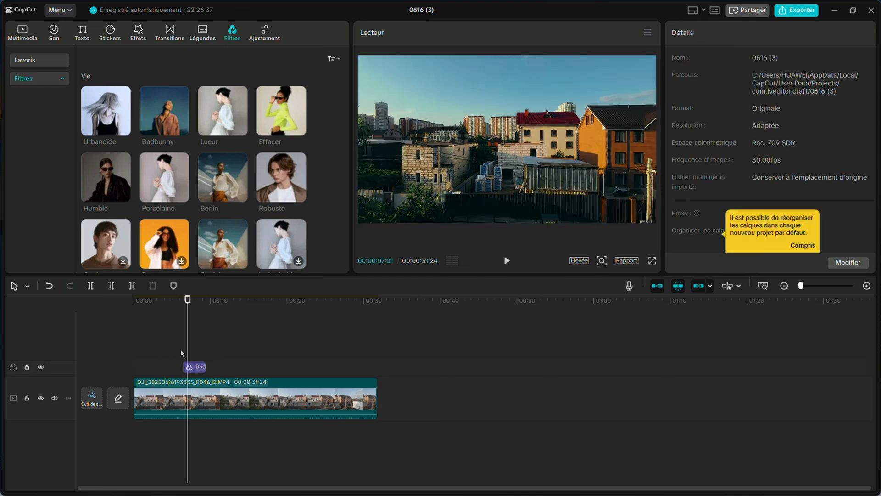
click(195, 366)
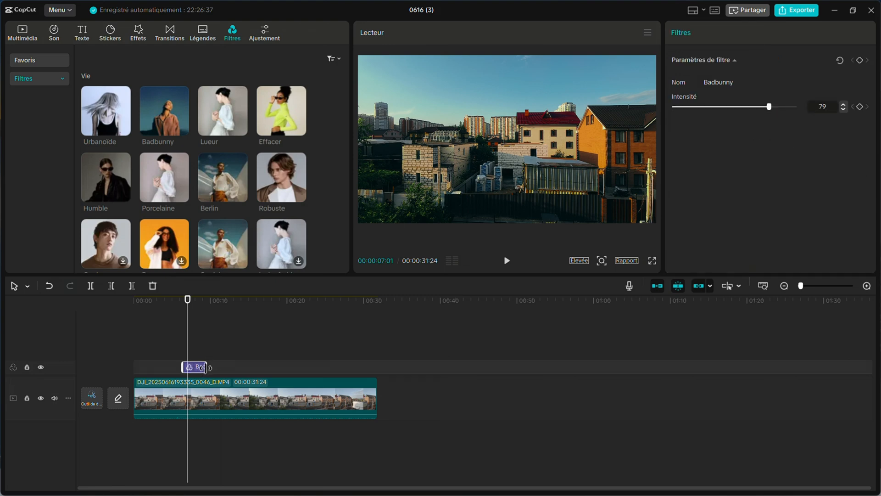
drag(204, 367, 378, 382)
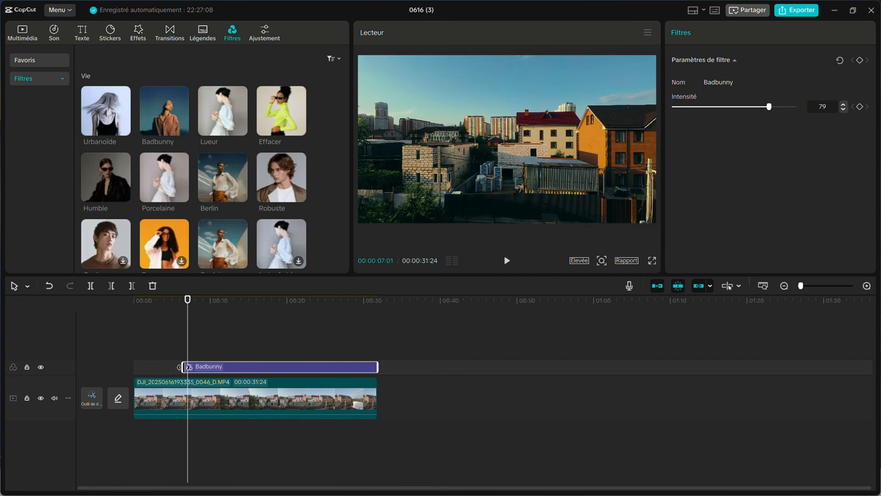
drag(183, 366, 127, 367)
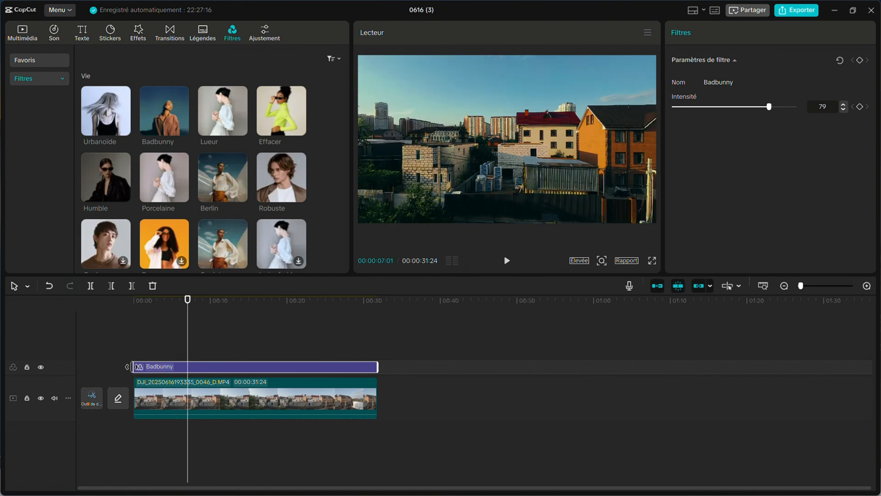
click(656, 264)
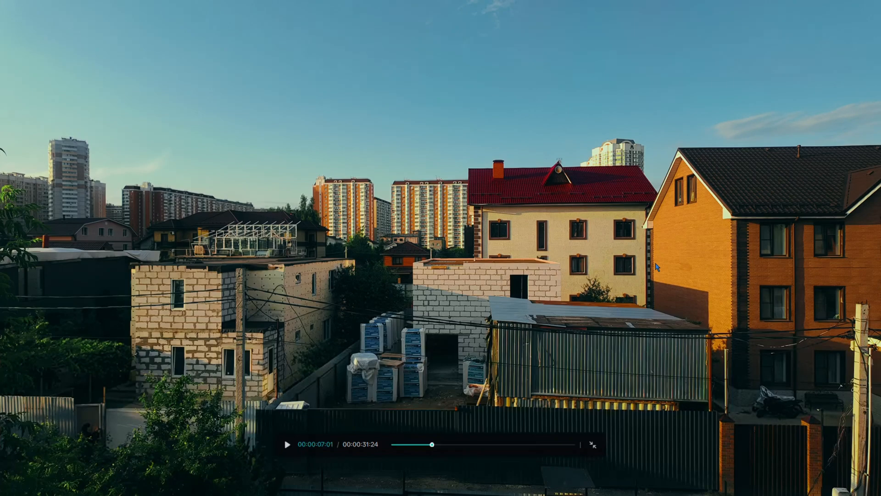
click(593, 444)
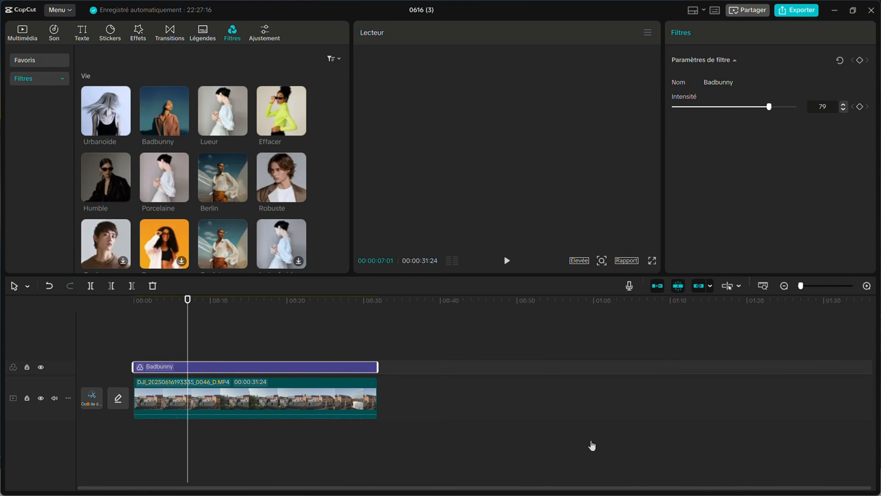
Step: Set the drone clip's grain (Particules) to 75 and check the graded frame in full screen
click(252, 386)
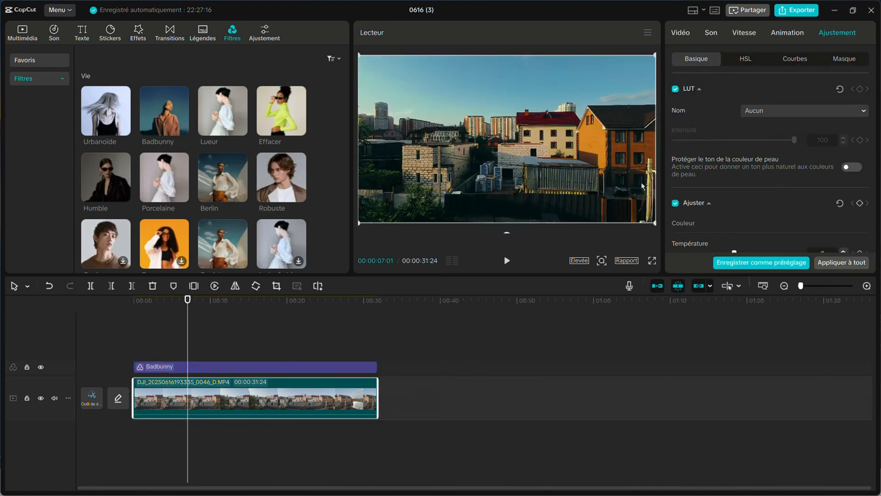
scroll(738, 202, down, 10)
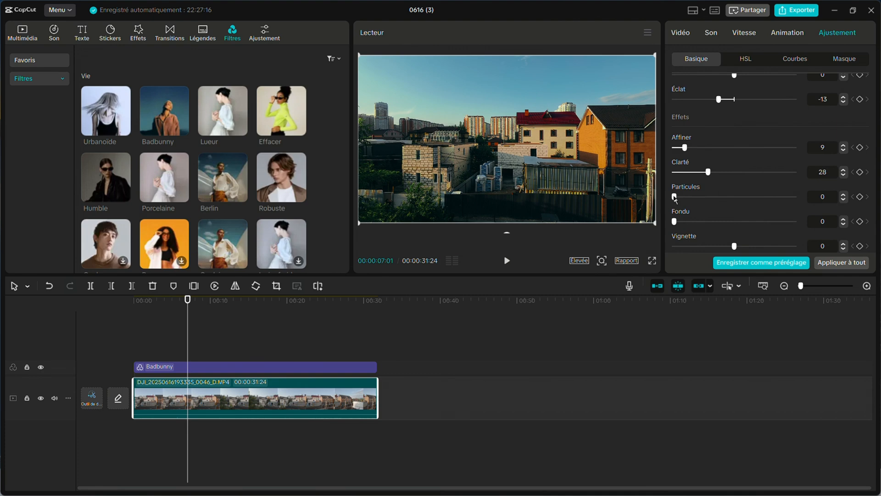
drag(674, 199, 765, 198)
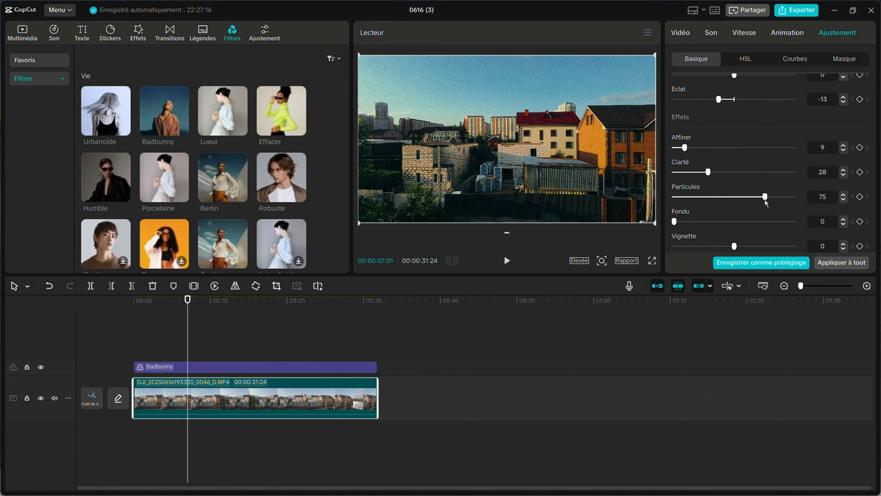
click(652, 261)
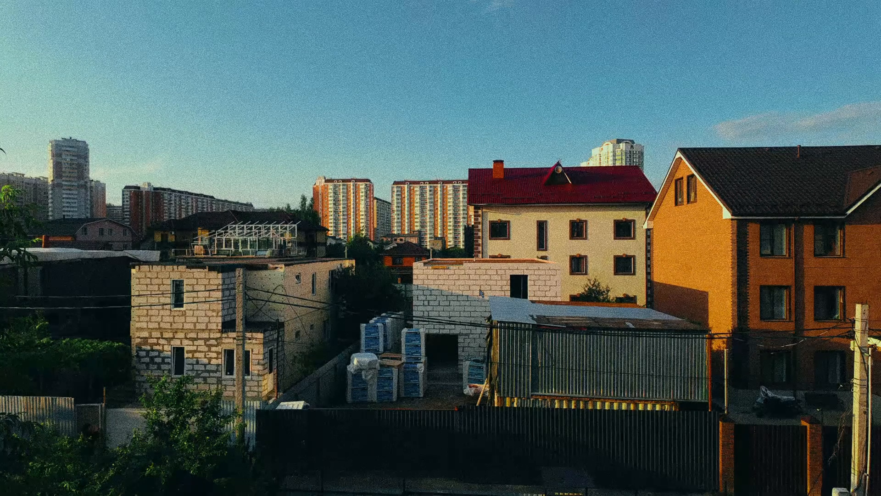
mouse_move(518, 402)
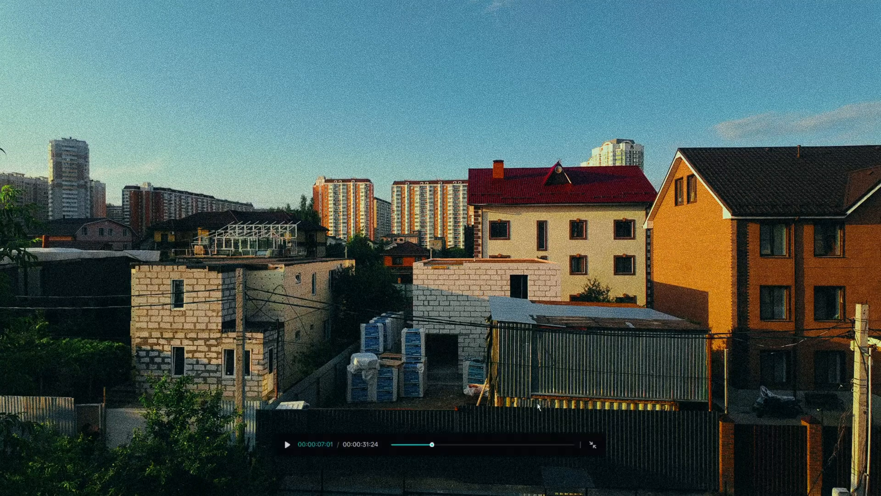
click(593, 446)
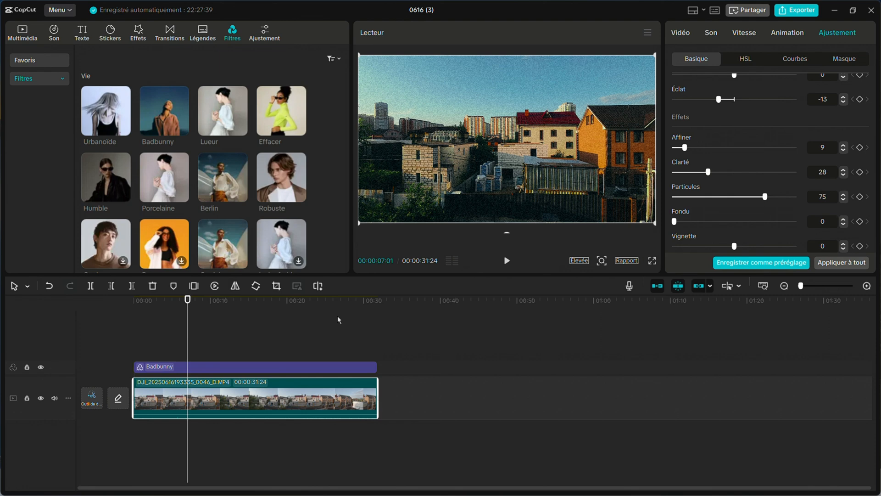
click(651, 261)
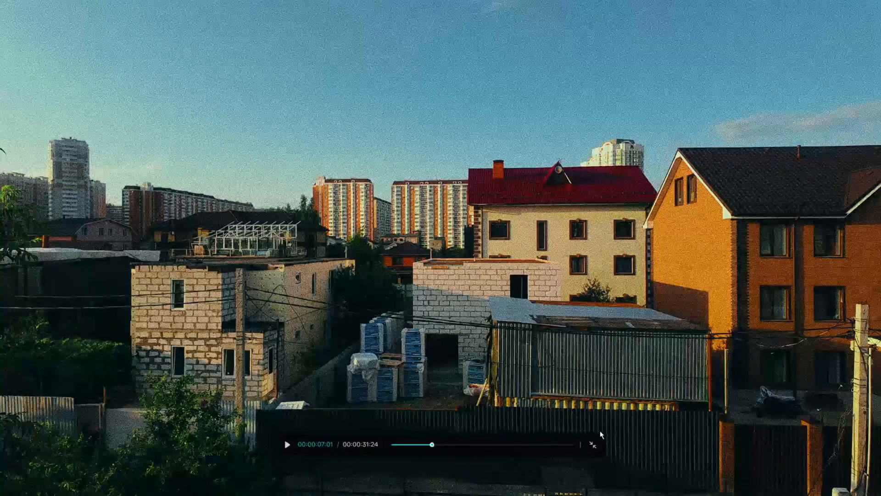
click(591, 445)
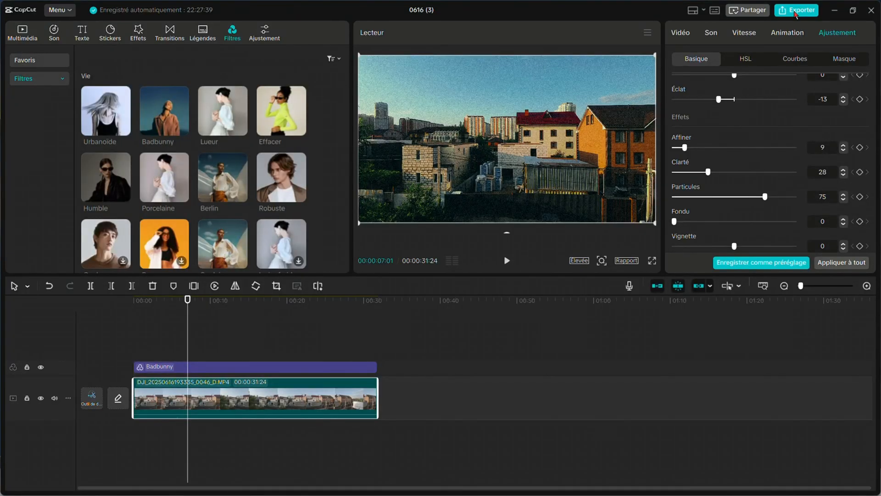